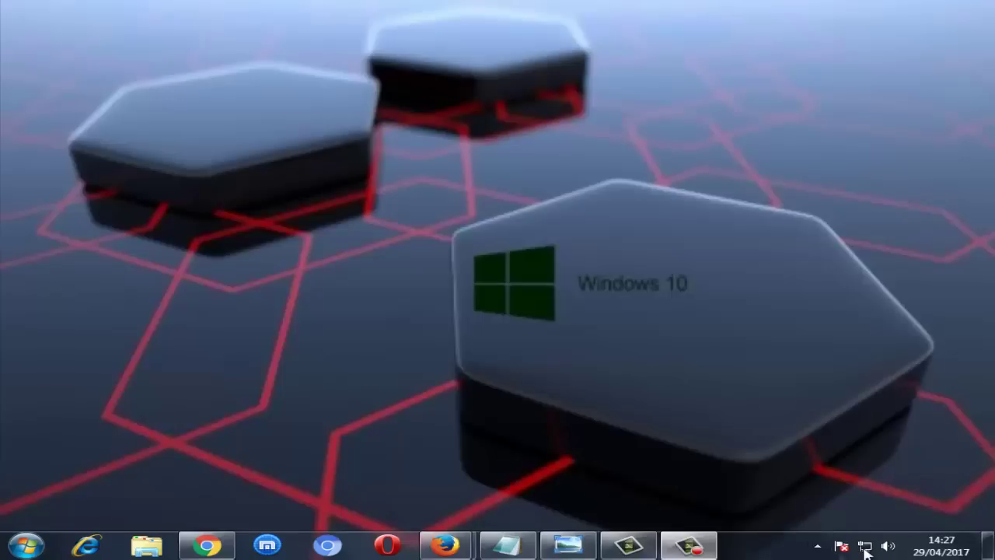
# - Open the Network and Sharing Center and display the properties of the local area connection (Conexión de área local)
pyautogui.moveTo(864, 548)
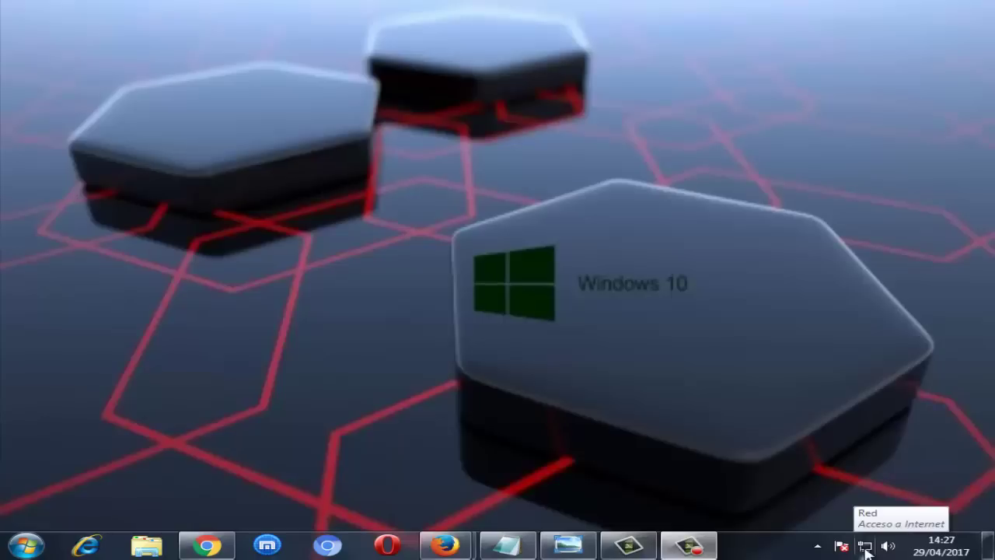
pyautogui.rightClick(866, 548)
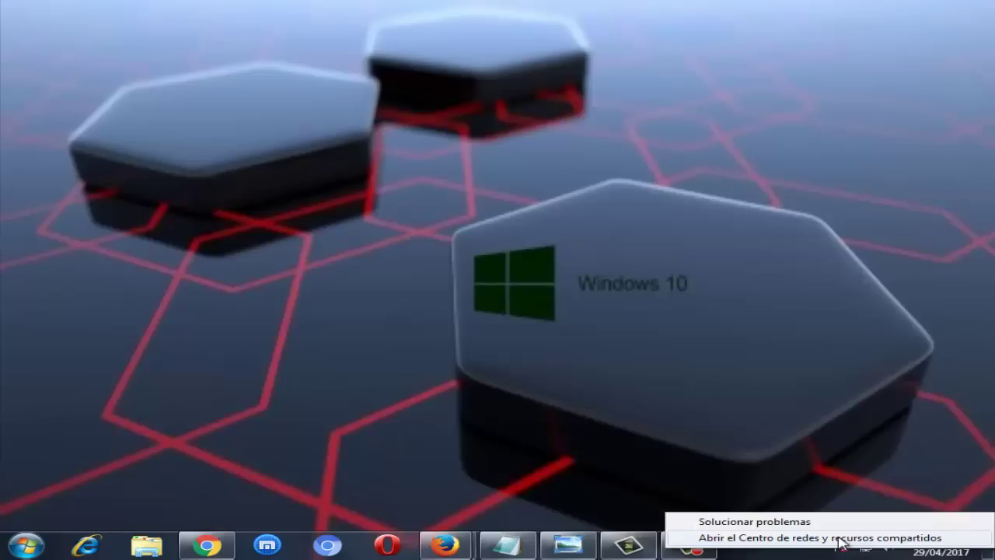
pyautogui.click(840, 538)
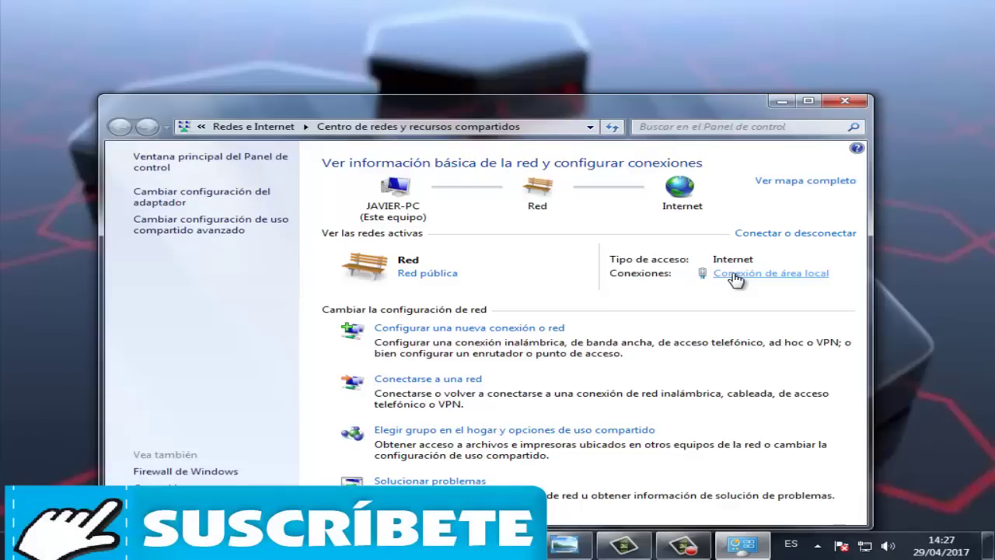
pyautogui.click(739, 110)
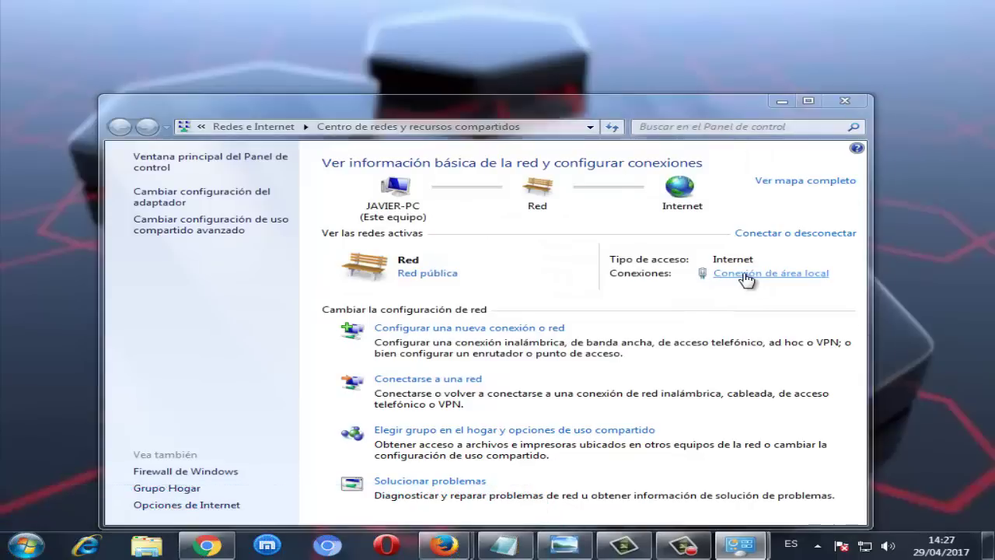
pyautogui.click(731, 273)
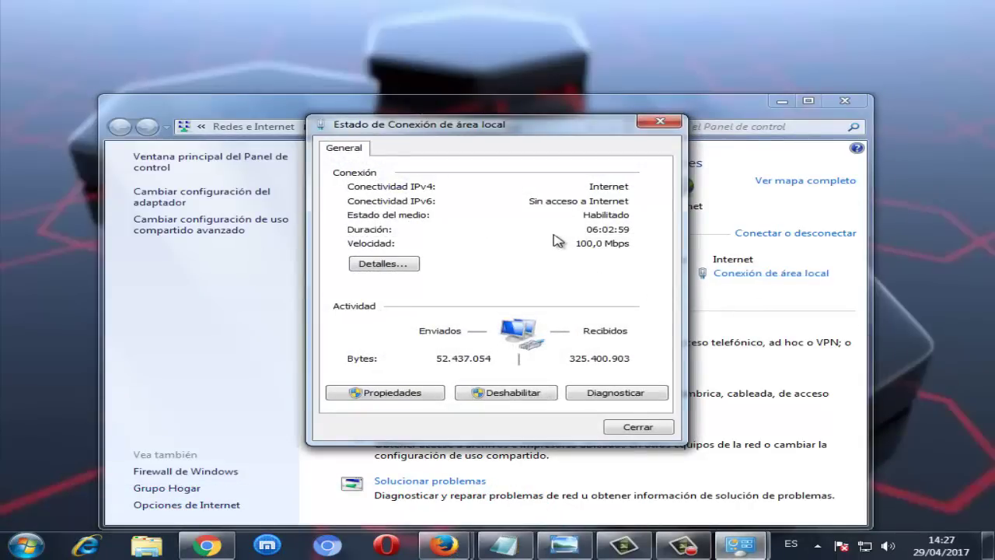
pyautogui.click(406, 395)
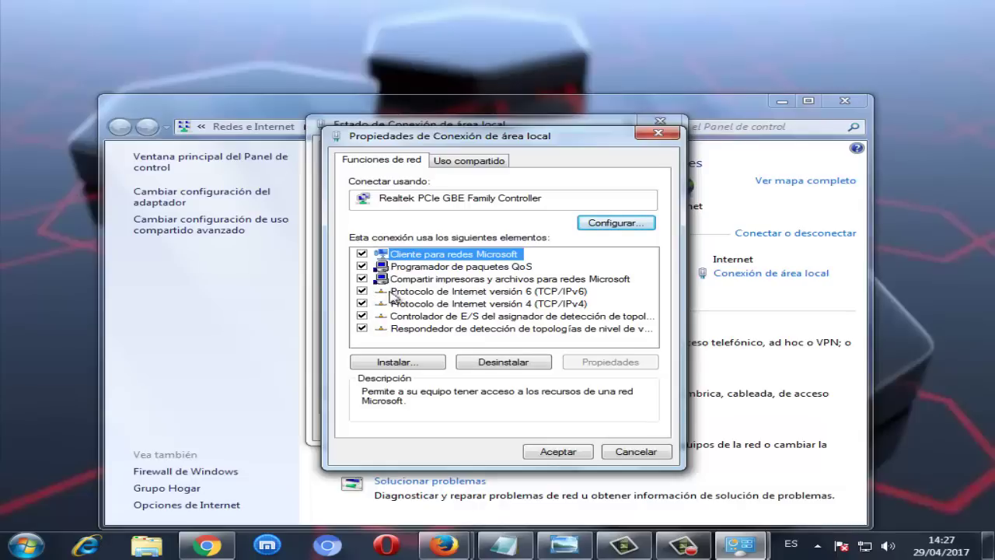
# - Disable and re-enable Protocolo de Internet versión 6 (TCP/IPv6), discarding the property changes and closing the network windows
pyautogui.click(362, 292)
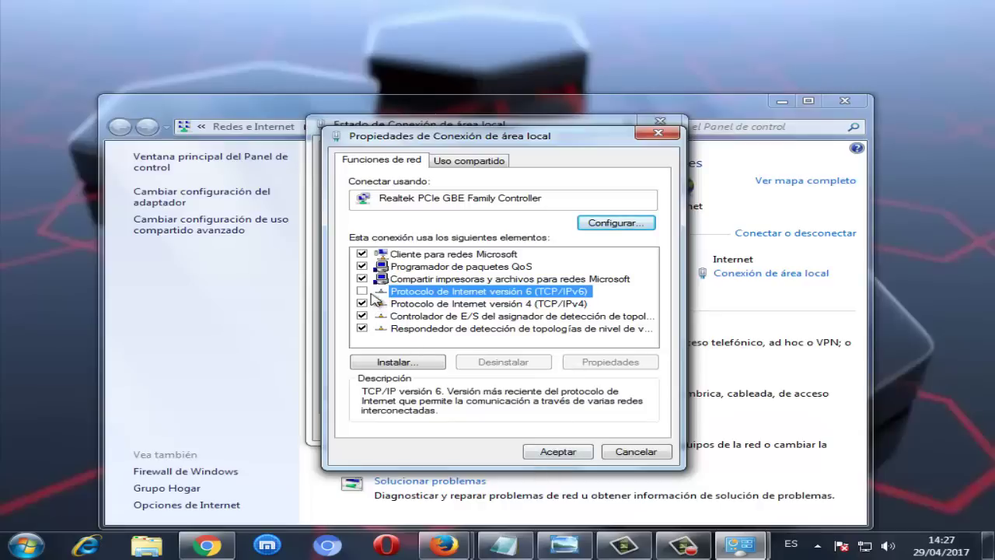
pyautogui.click(362, 291)
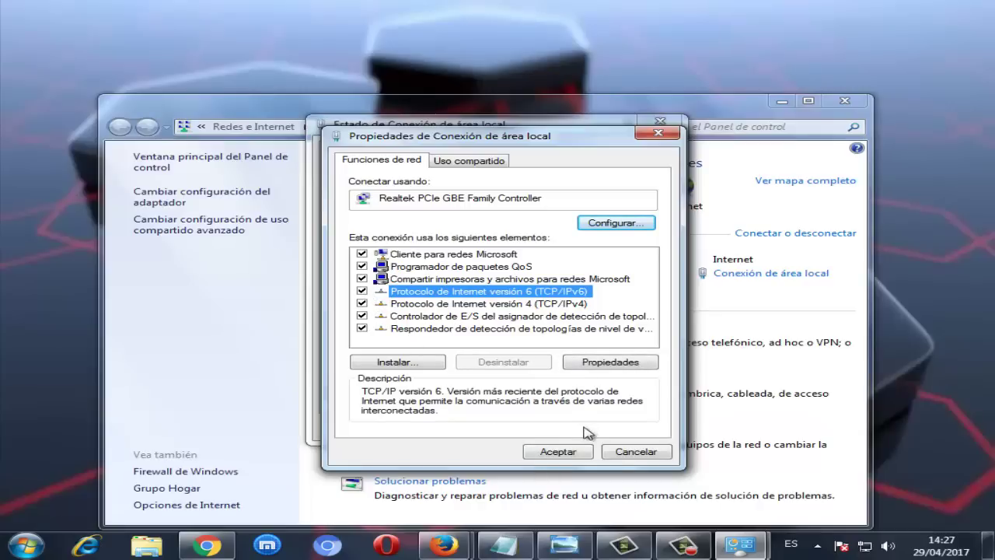
pyautogui.click(634, 452)
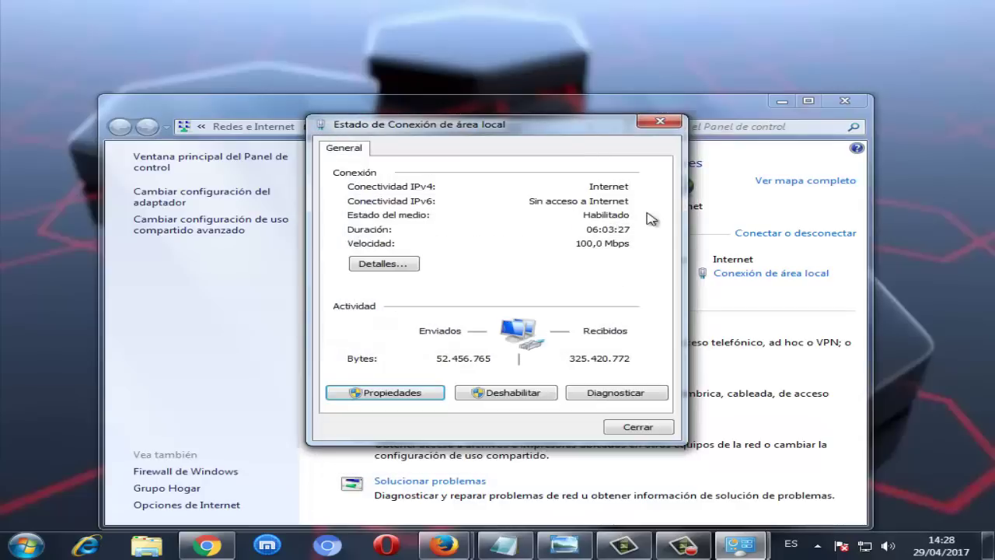
pyautogui.click(659, 125)
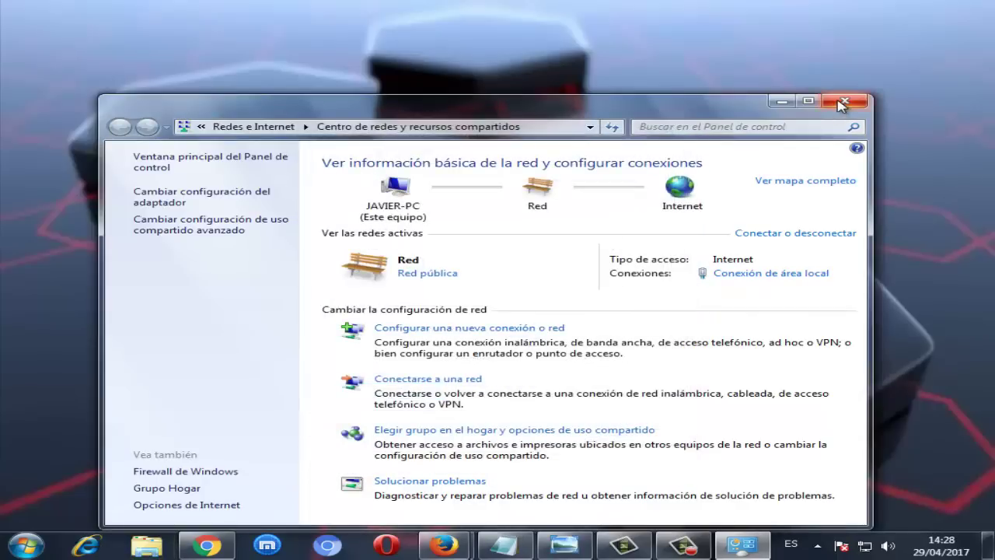
pyautogui.hotkey('alt', 'F4')
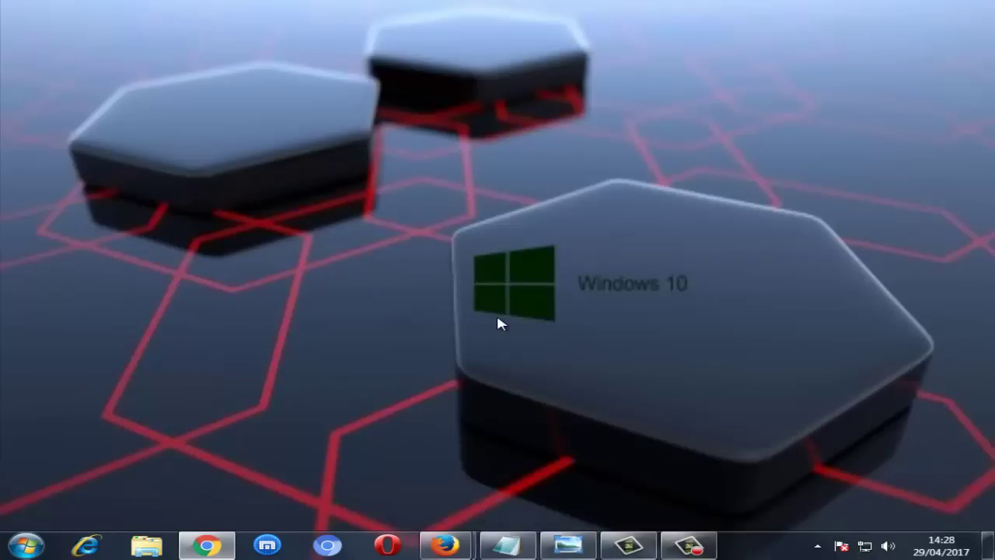
# - Review the network elements in the local area connection's properties again, and close the network windows without saving changes
pyautogui.rightClick(866, 546)
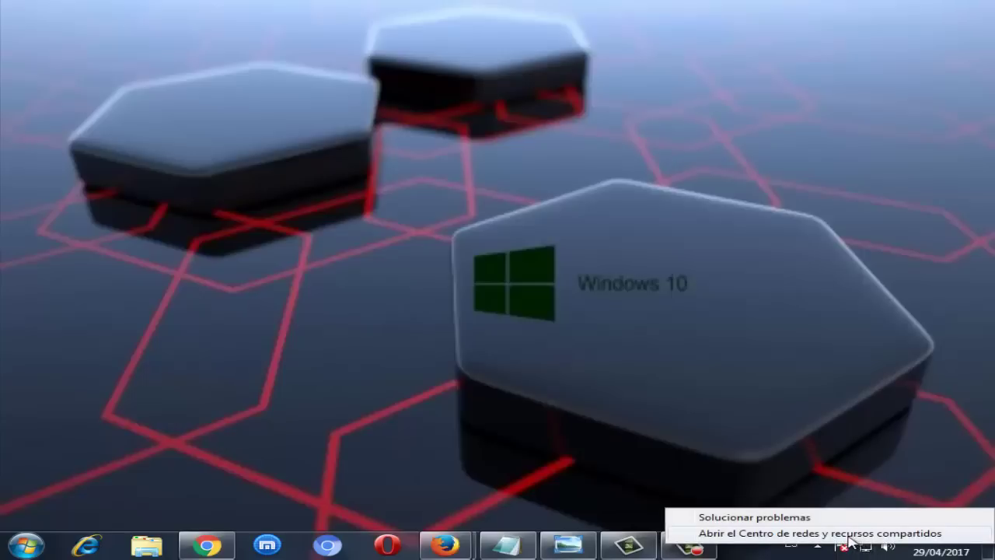
pyautogui.click(816, 533)
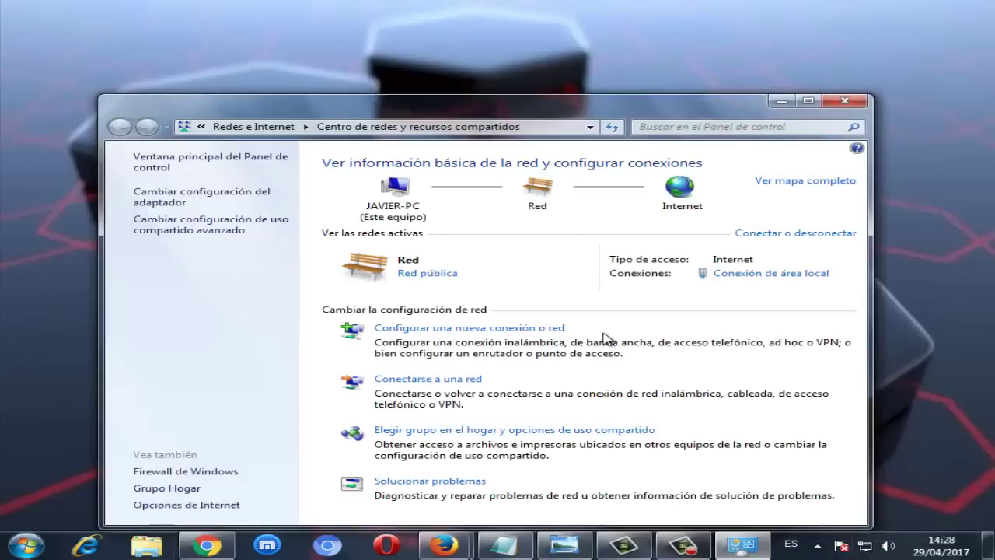
pyautogui.click(735, 278)
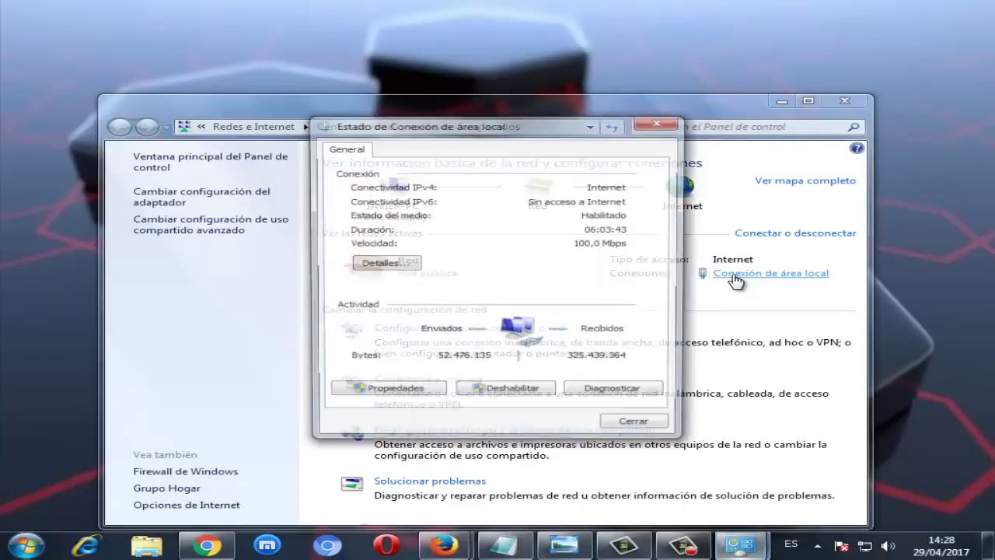
pyautogui.click(397, 397)
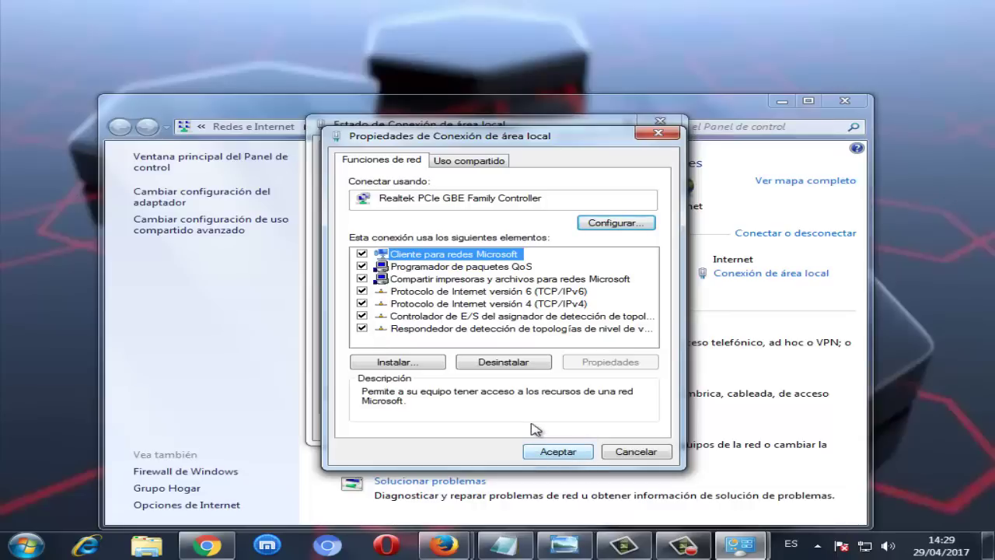
pyautogui.moveTo(336, 128); pyautogui.dragTo(347, 96)
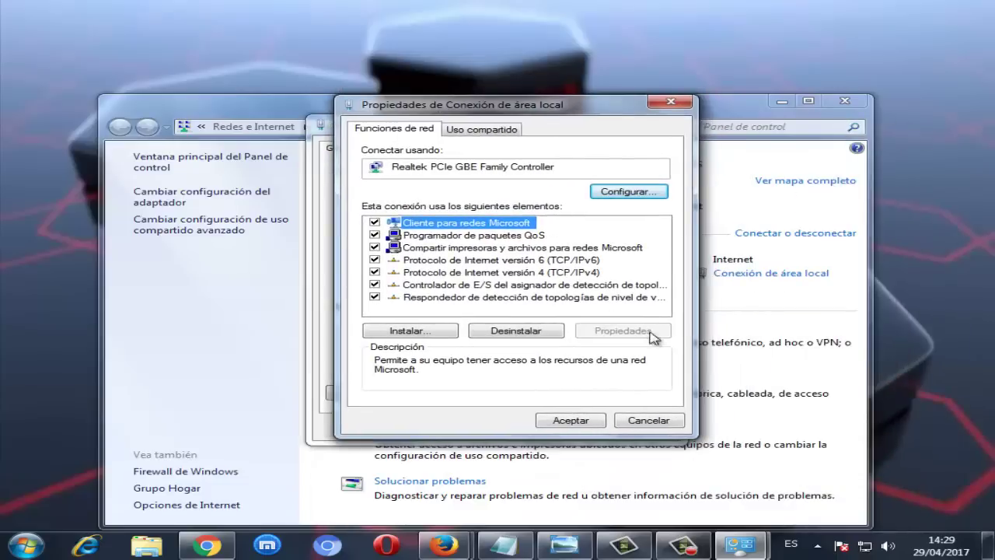
pyautogui.click(641, 423)
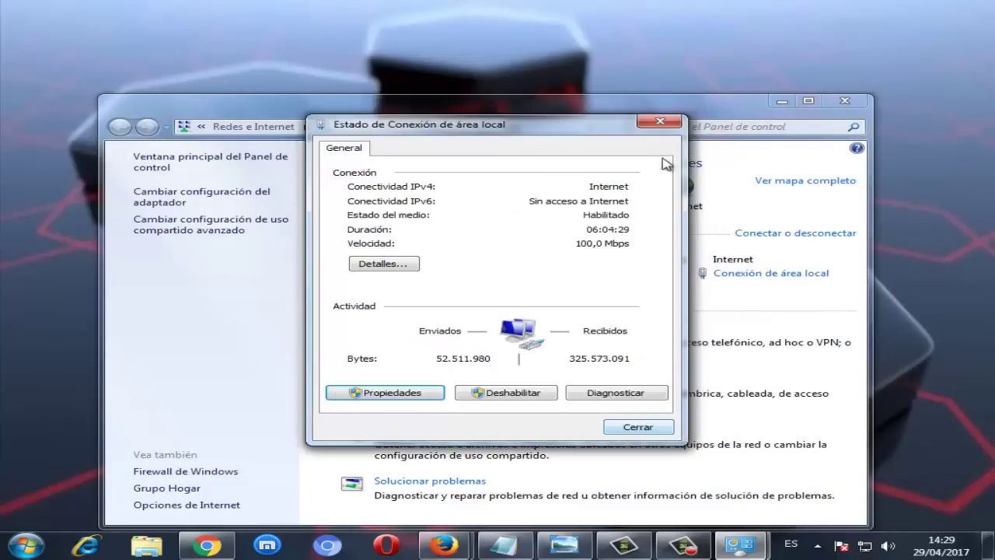
pyautogui.click(661, 124)
pyautogui.click(833, 102)
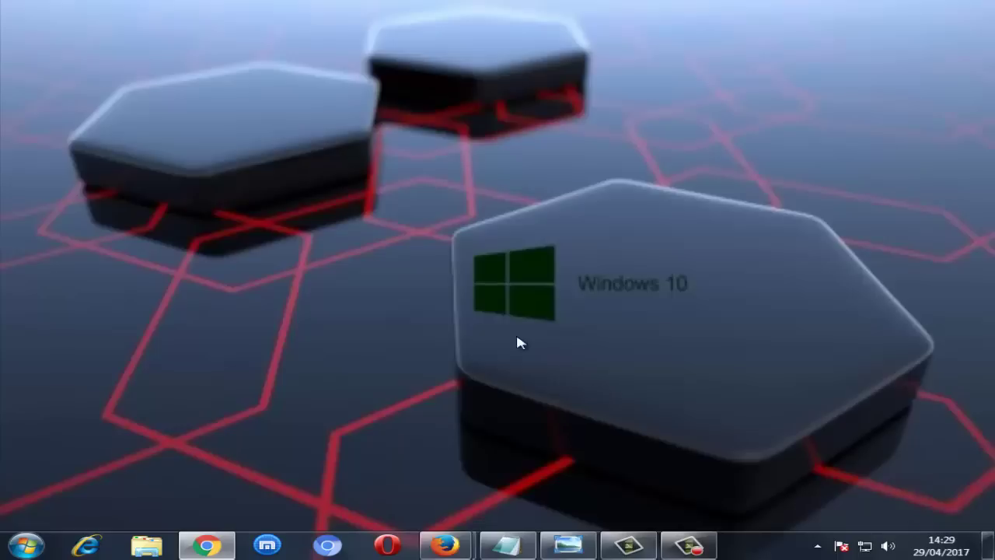
# - Search the system for msconfig and open the System Configuration utility
pyautogui.click(4, 551)
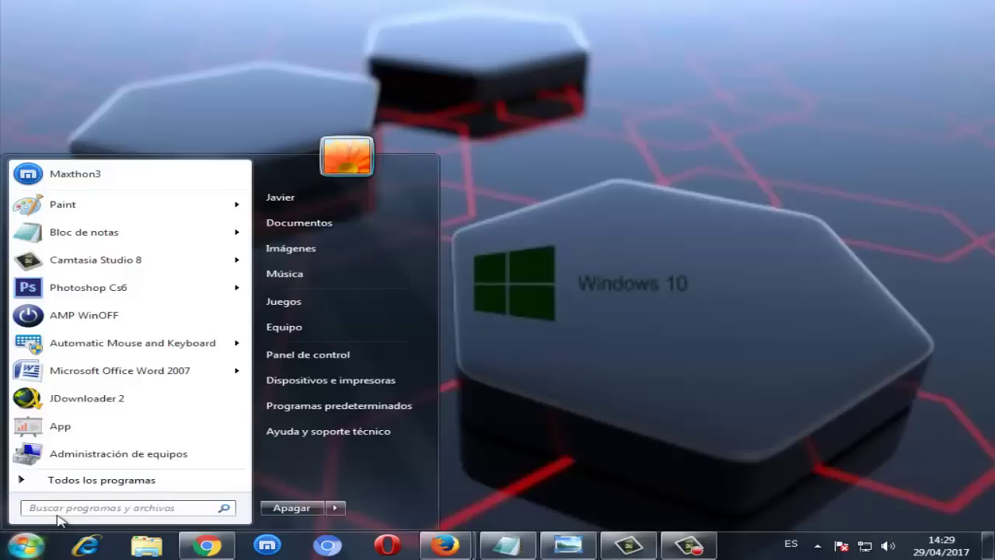
pyautogui.click(32, 546)
pyautogui.click(31, 547)
pyautogui.write('ms')
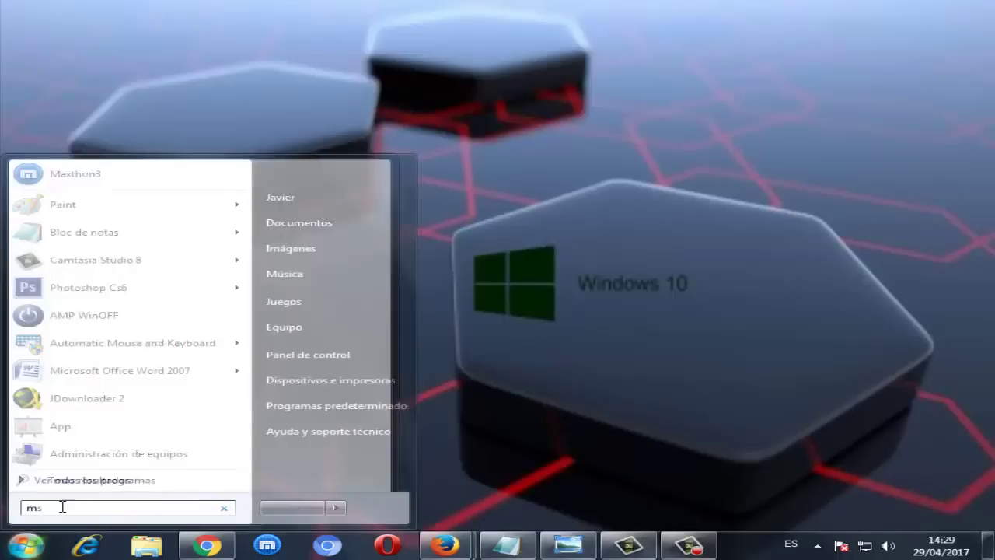
pyautogui.write('config')
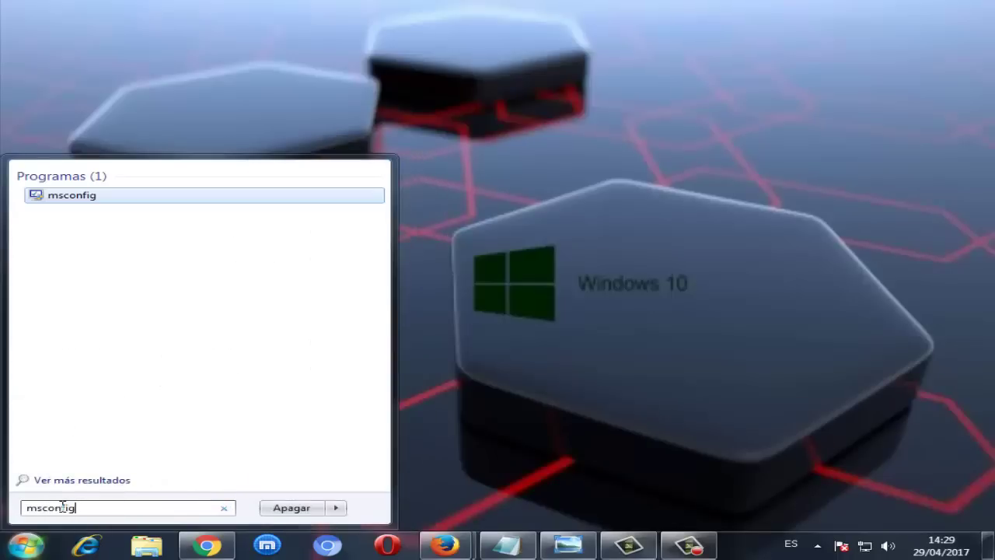
pyautogui.click(72, 195)
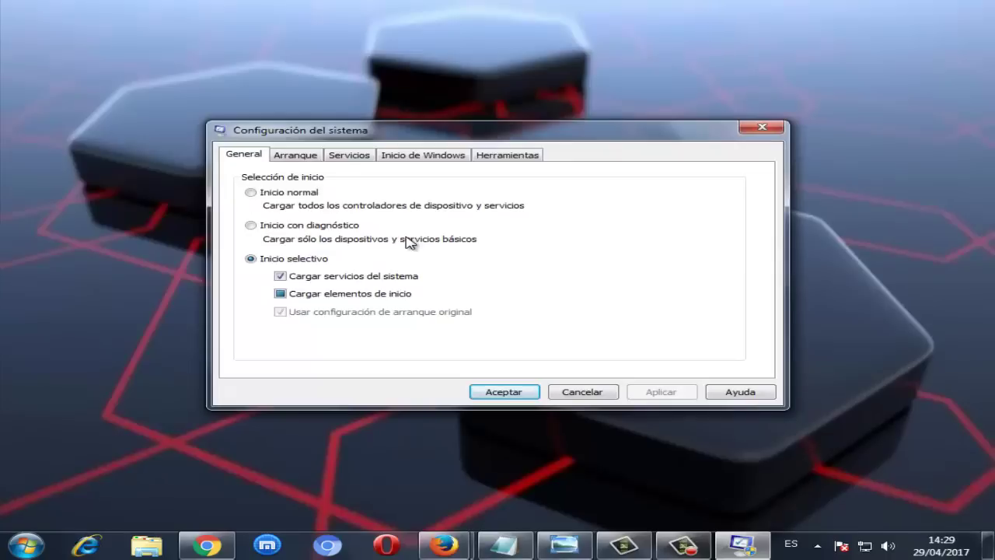
# - Compare the services list with the reference image of the Apple Computer, Inc. service, and close the image and System Configuration
pyautogui.click(346, 159)
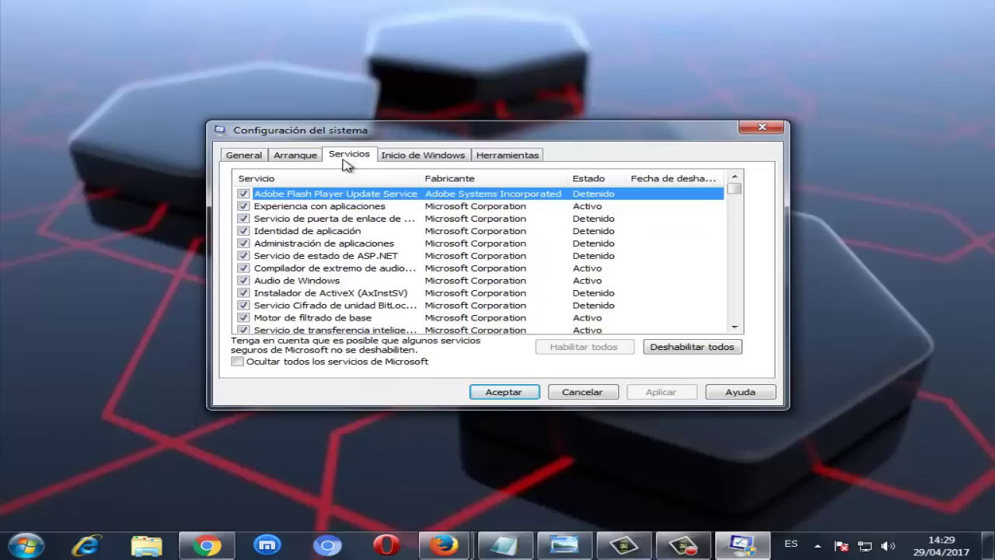
pyautogui.click(576, 549)
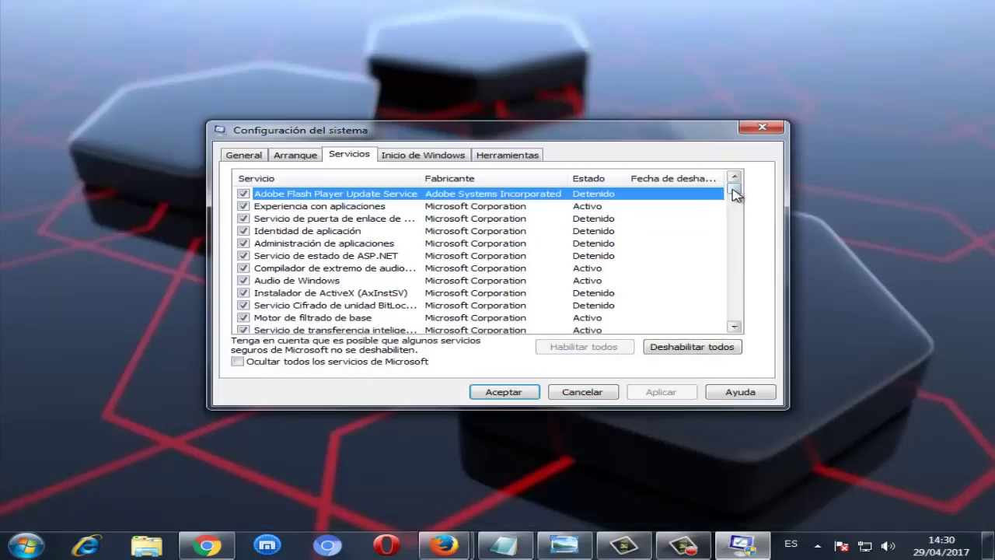
pyautogui.moveTo(735, 205); pyautogui.dragTo(698, 226)
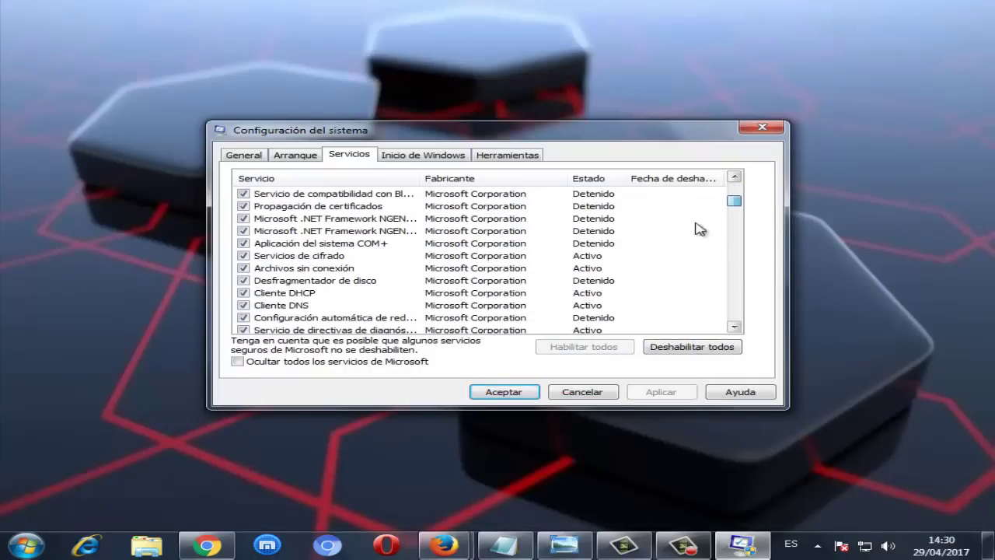
pyautogui.click(571, 544)
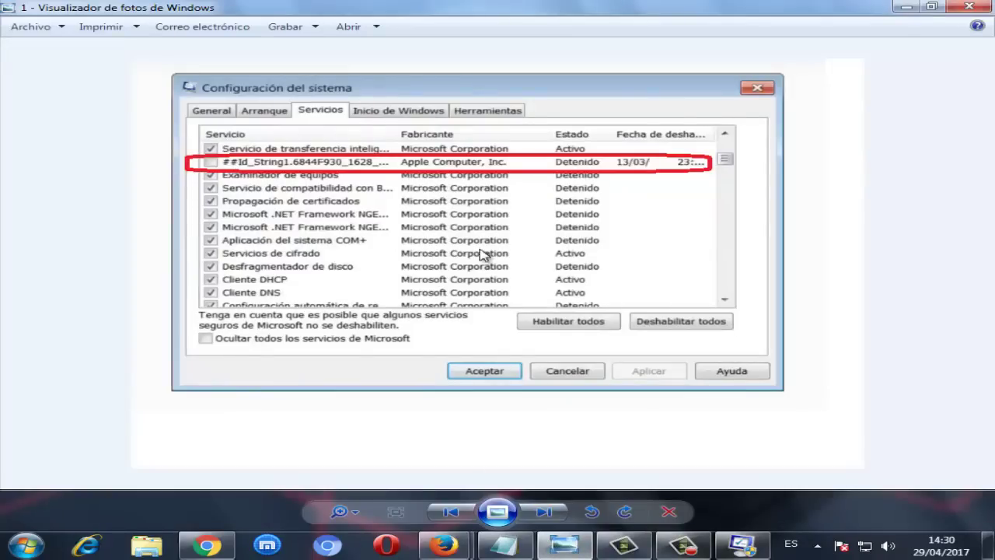
pyautogui.click(971, 7)
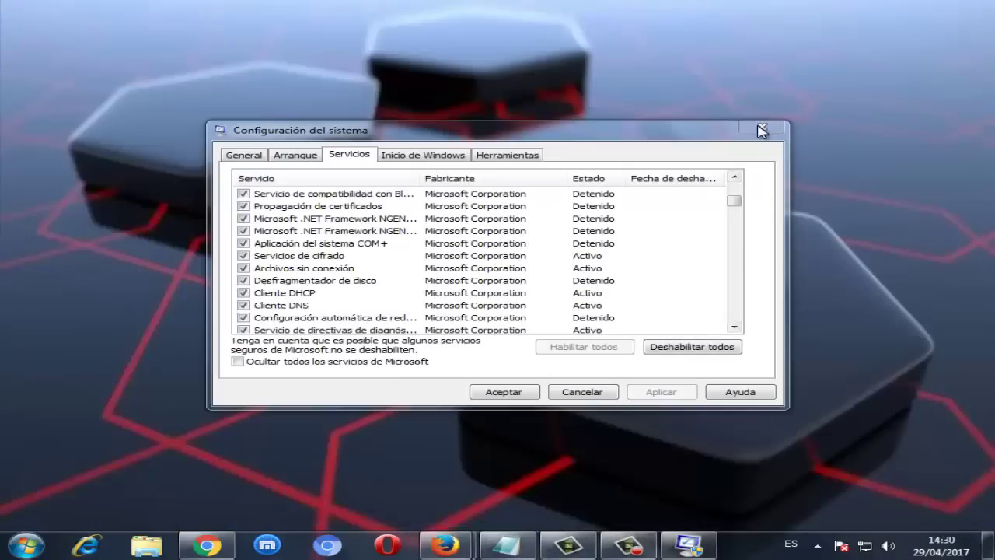
pyautogui.click(761, 130)
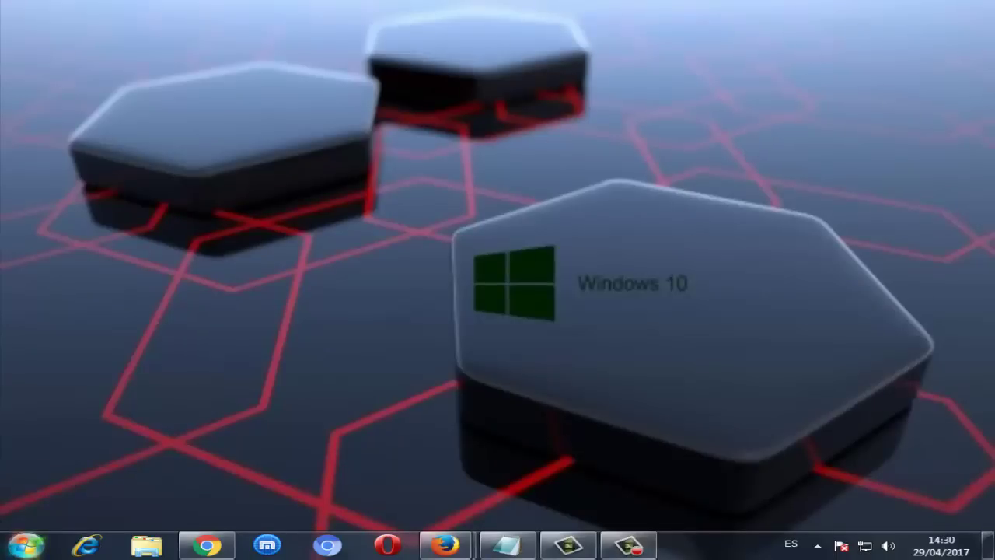
pyautogui.click(25, 545)
pyautogui.click(391, 7)
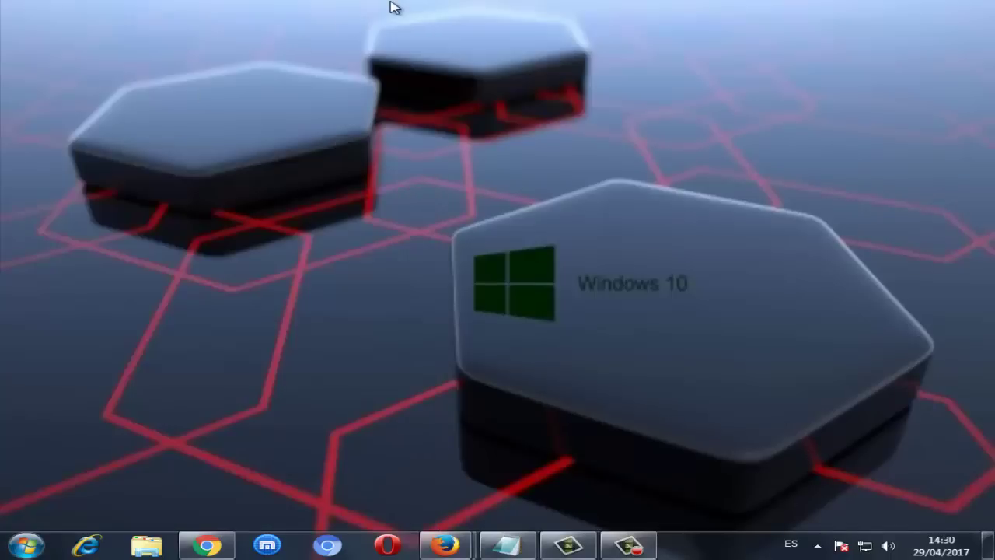
pyautogui.click(14, 552)
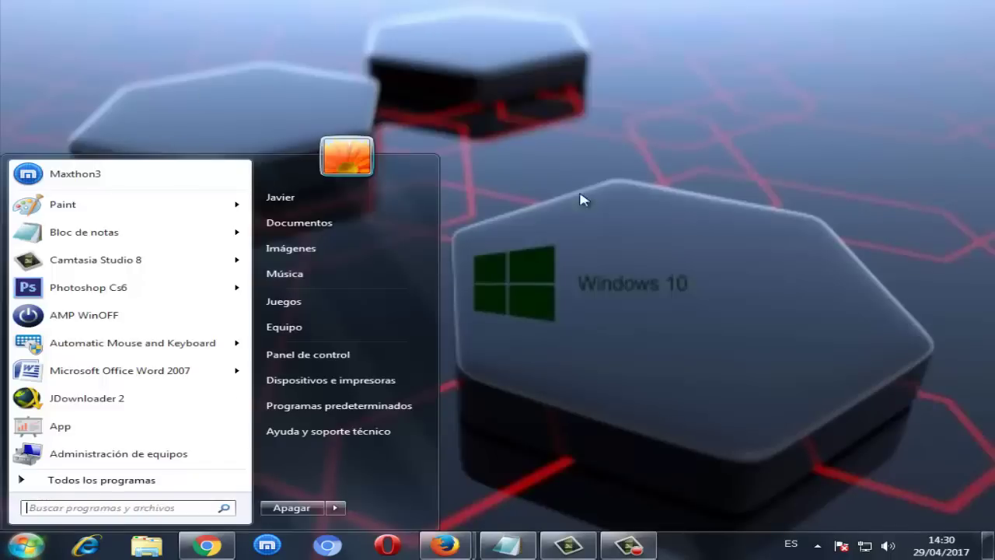
pyautogui.click(763, 103)
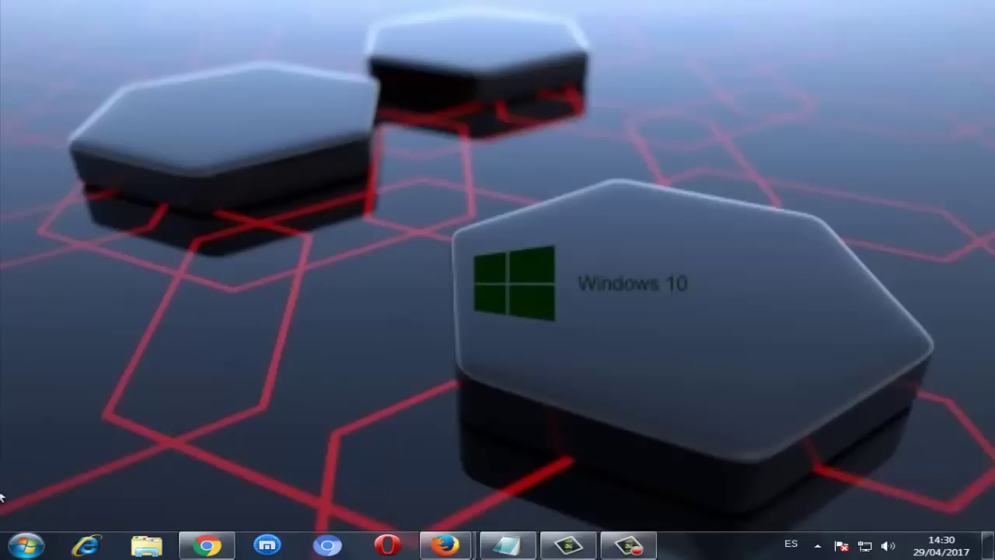
# - Launch Driver Easy from the installed programs and move its update prompt away from the scan option
pyautogui.click(24, 544)
pyautogui.click(52, 480)
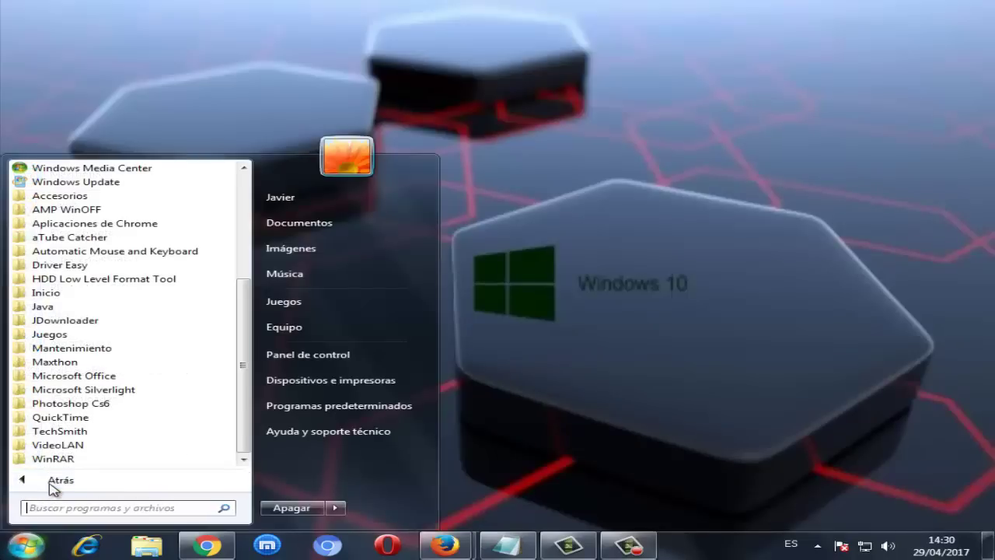
pyautogui.click(67, 266)
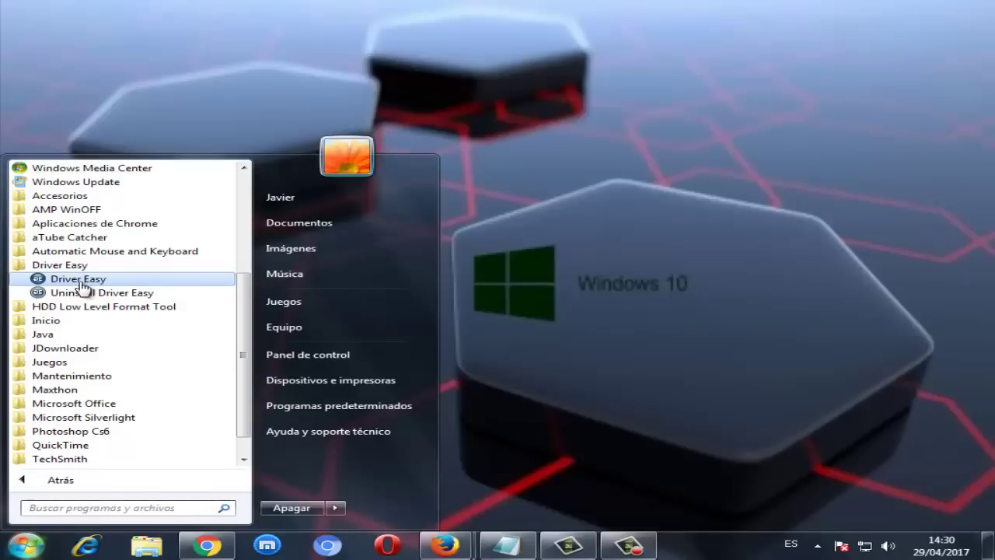
pyautogui.click(77, 279)
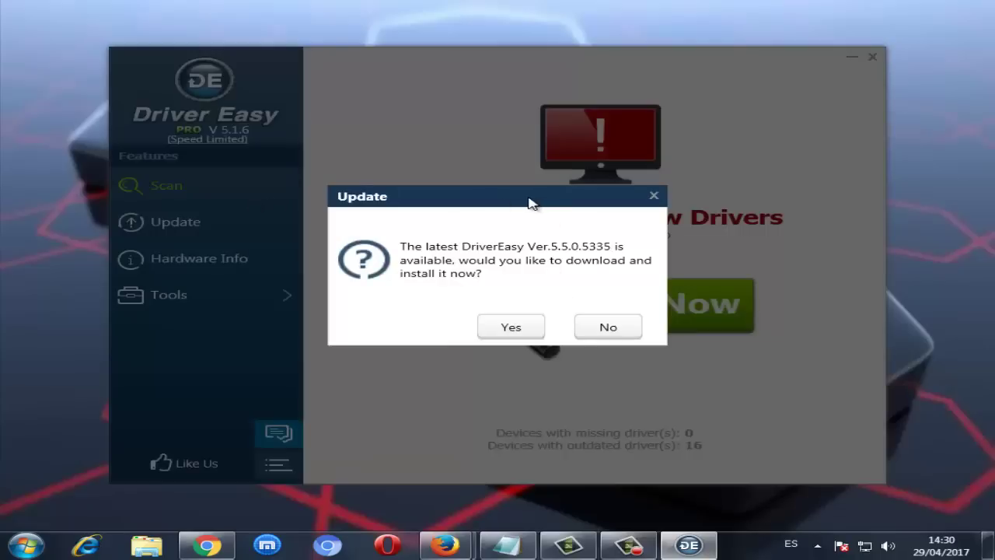
pyautogui.moveTo(529, 202); pyautogui.dragTo(290, 246)
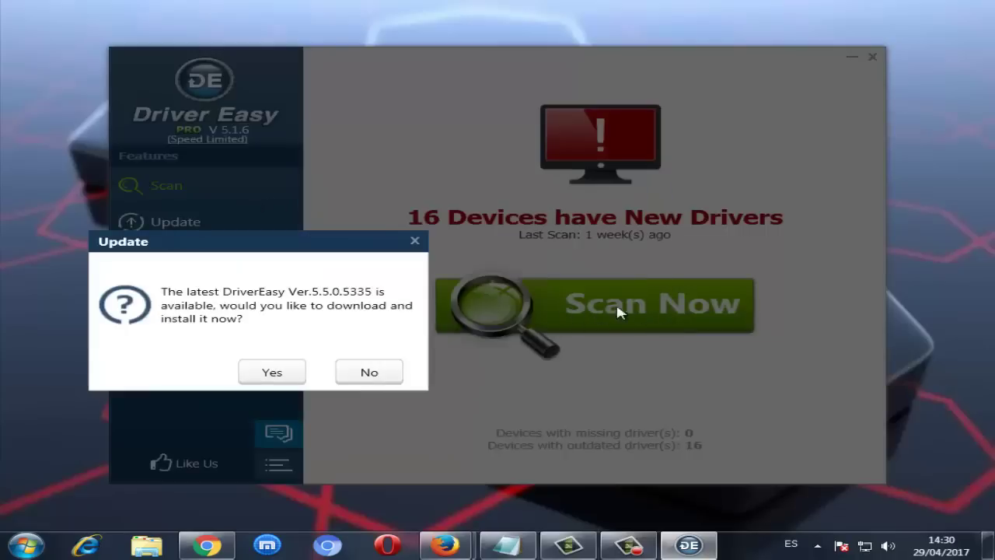
# - Dismiss the Driver Easy update prompt and open the Control Panel's list of installed programs for uninstalling
pyautogui.click(415, 243)
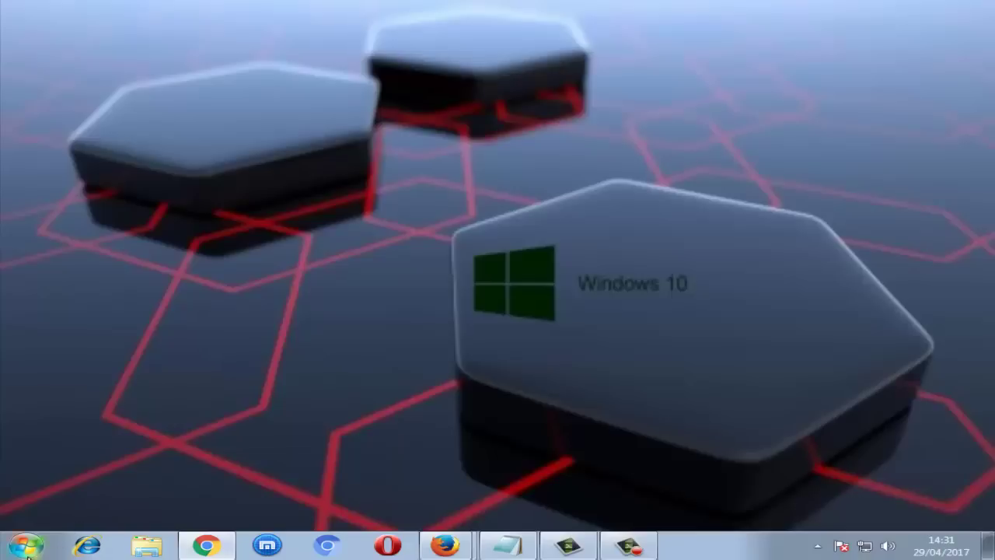
pyautogui.click(37, 549)
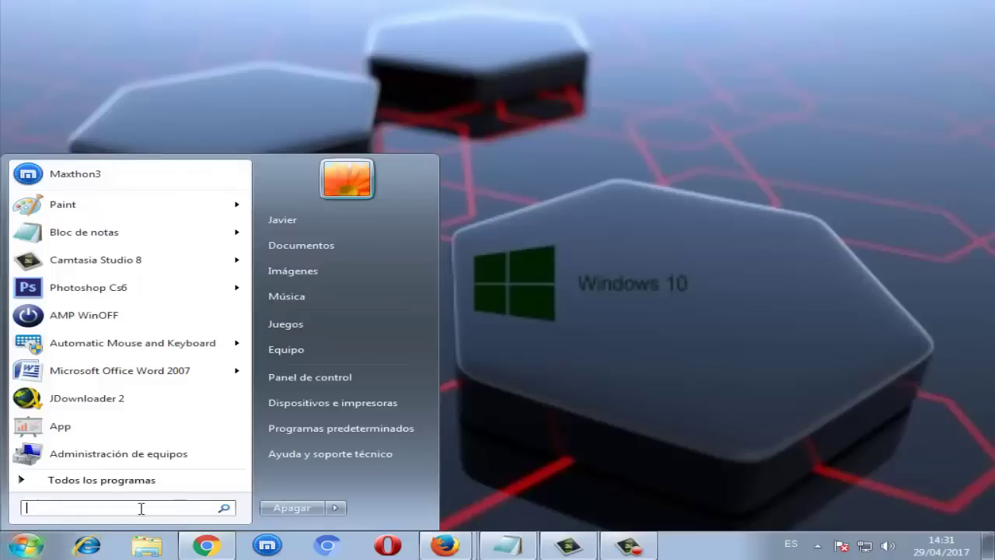
pyautogui.click(333, 378)
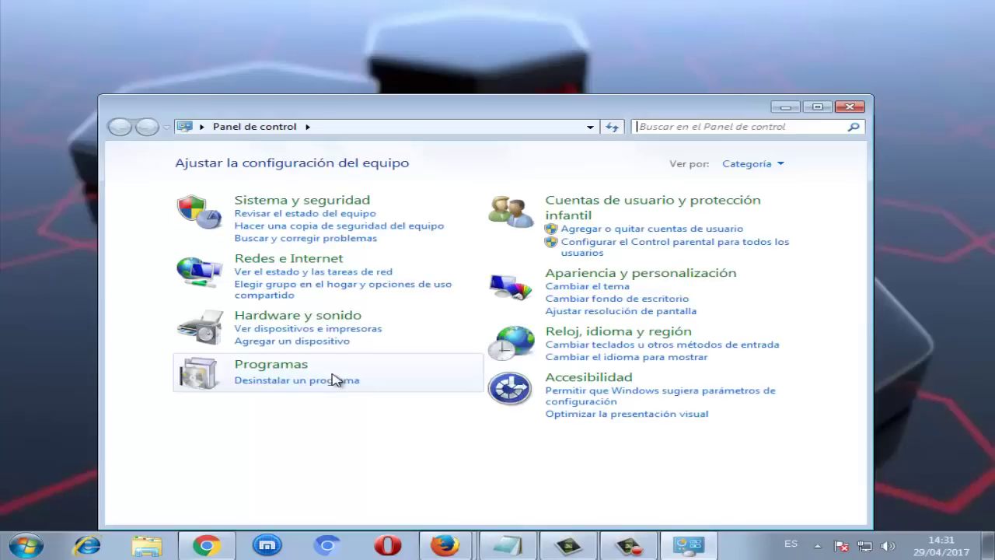
pyautogui.moveTo(381, 115); pyautogui.dragTo(380, 70)
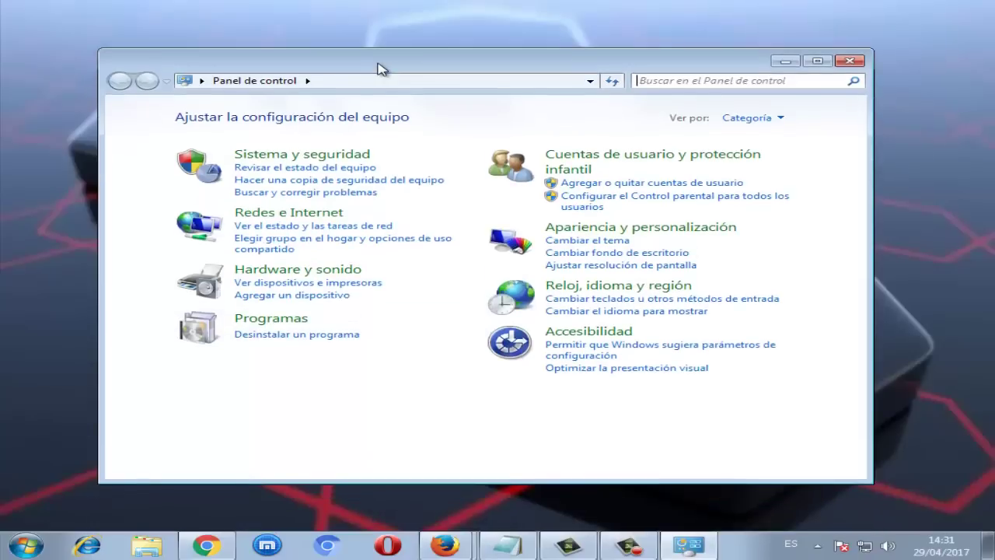
pyautogui.click(305, 323)
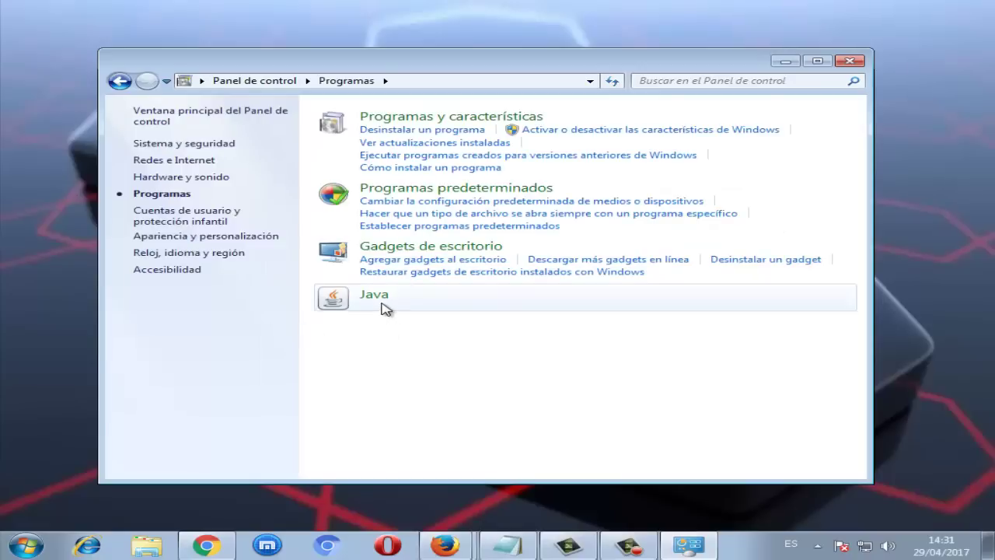
pyautogui.click(432, 132)
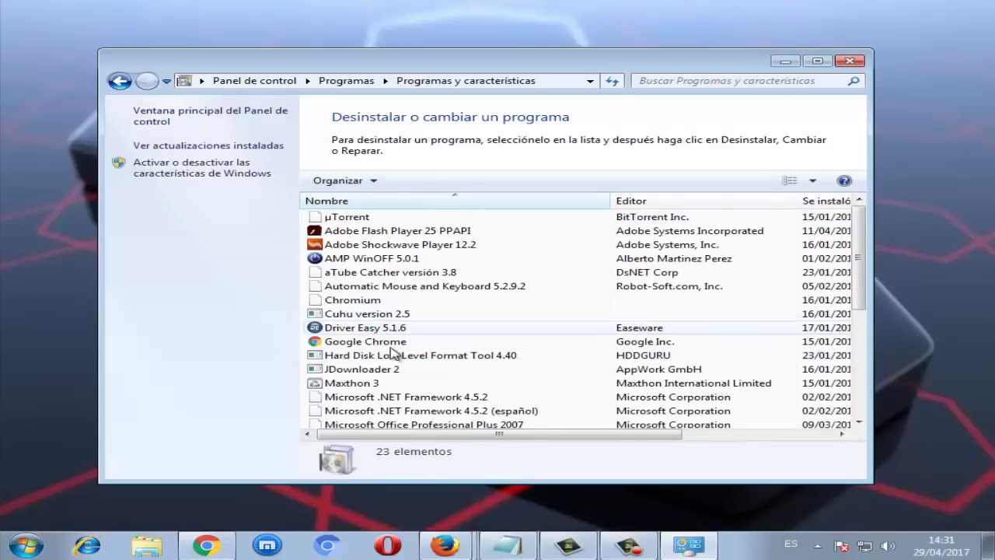
# - Locate Java 8 Update 121 among the installed programs, bring up its uninstall option, and close the window without removing it
pyautogui.scroll(-3, 396, 350)
pyautogui.click(373, 260)
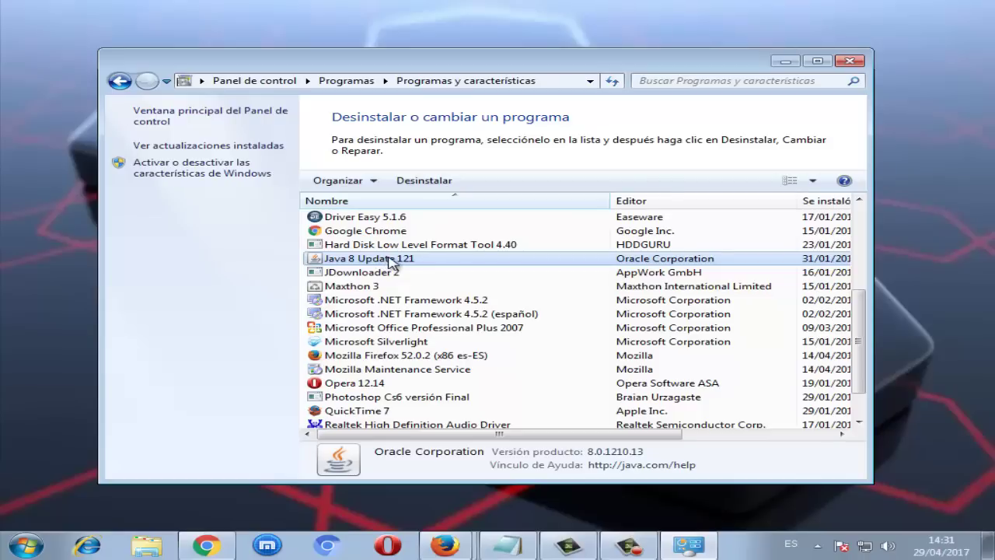
pyautogui.rightClick(388, 260)
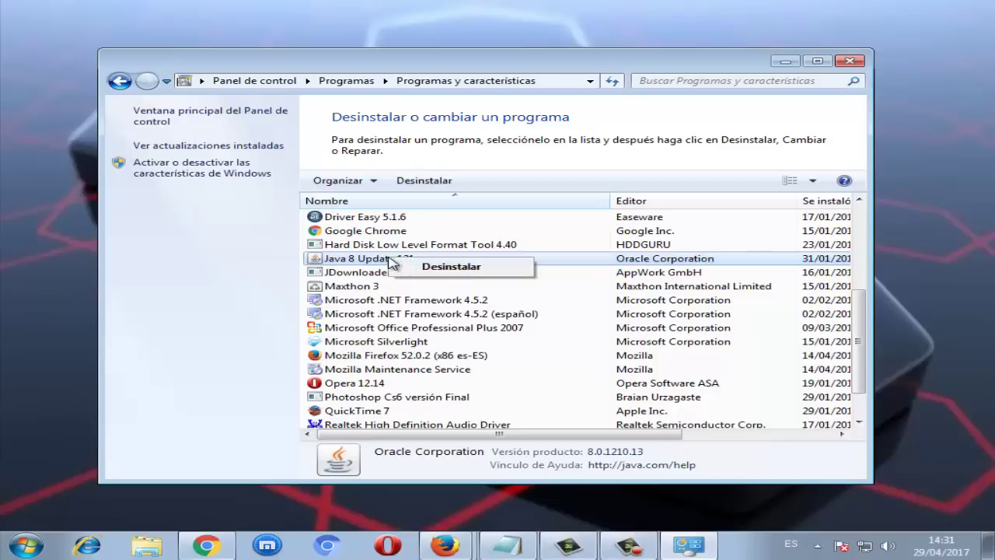
pyautogui.click(853, 62)
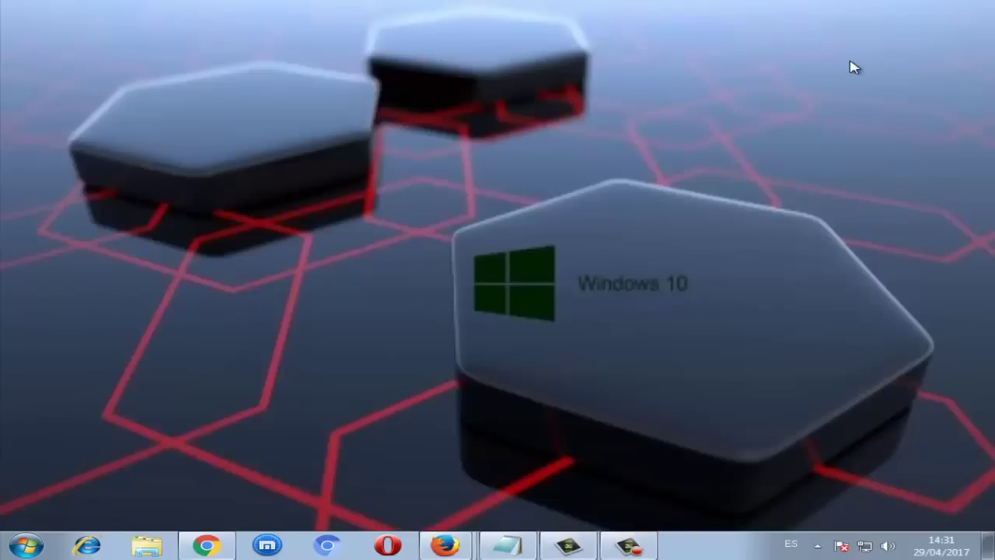
# - Search the system for restaurar, open Restaurar sistema and advance to the list of restore points
pyautogui.click(23, 548)
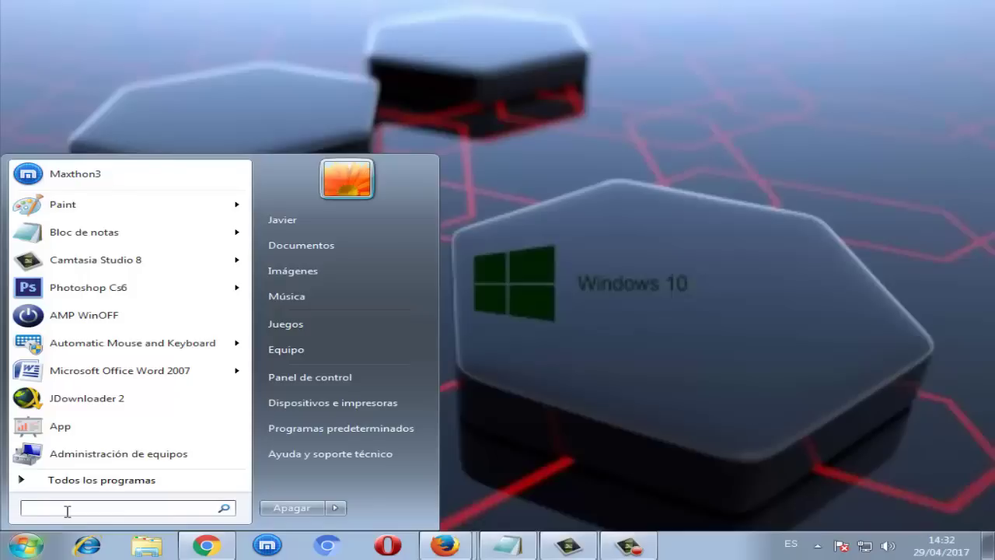
pyautogui.write('resta')
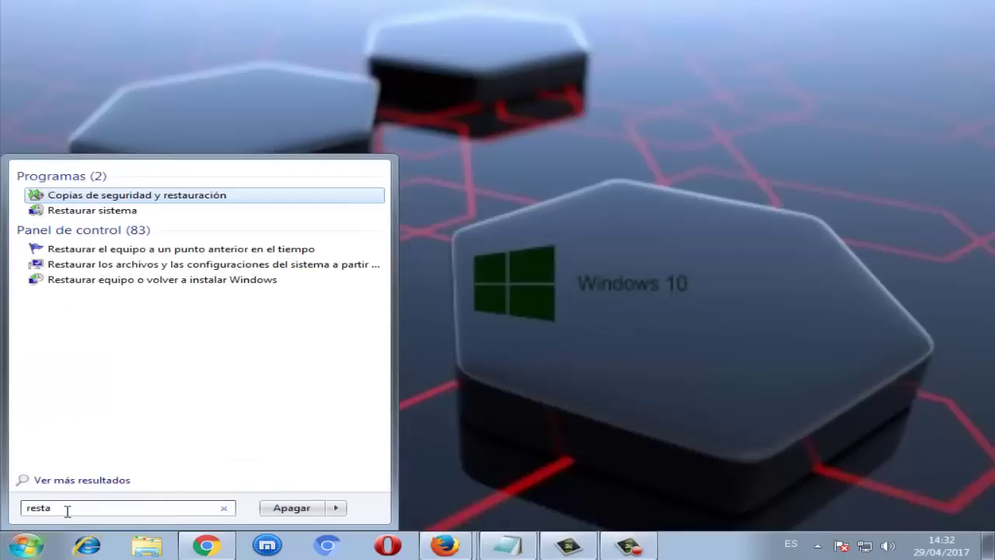
pyautogui.write('urar')
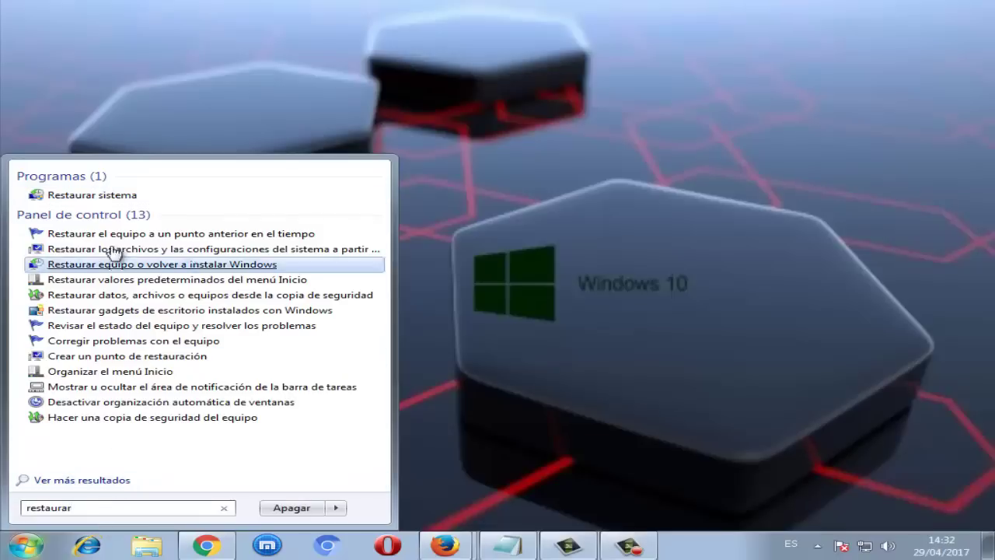
pyautogui.click(107, 197)
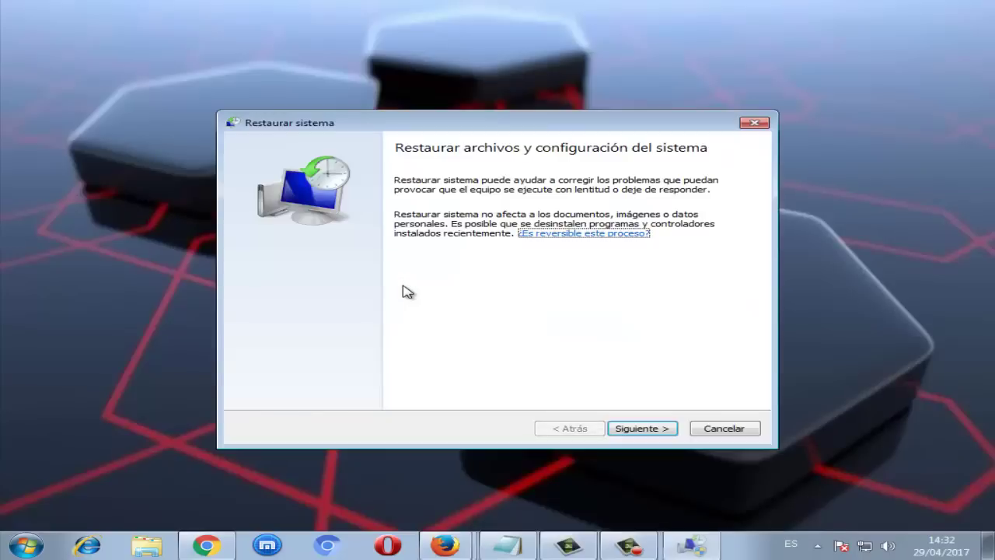
pyautogui.click(627, 427)
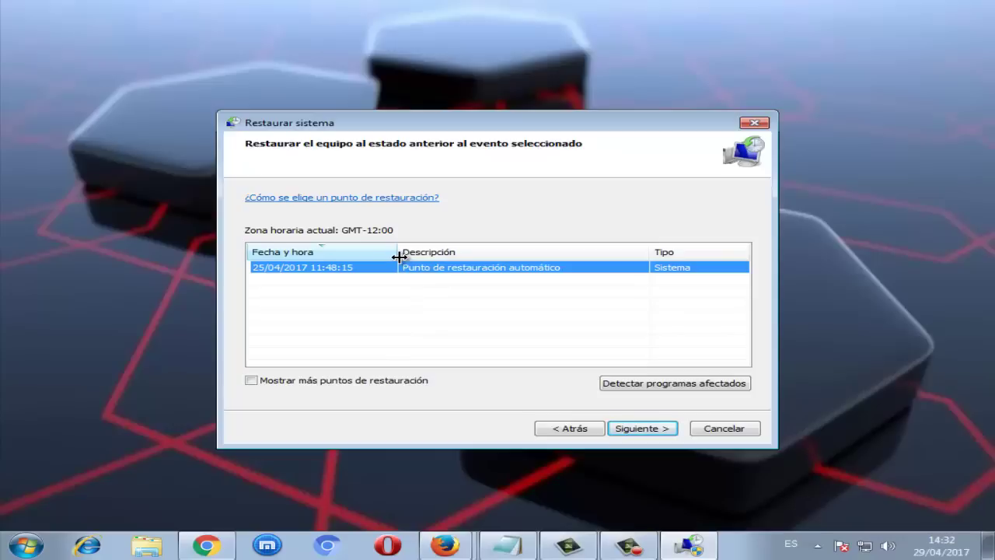
# - Show more restore points, select the one dated 15/04/2017 13:49:37, and close System Restore without restoring
pyautogui.moveTo(399, 256); pyautogui.dragTo(390, 257)
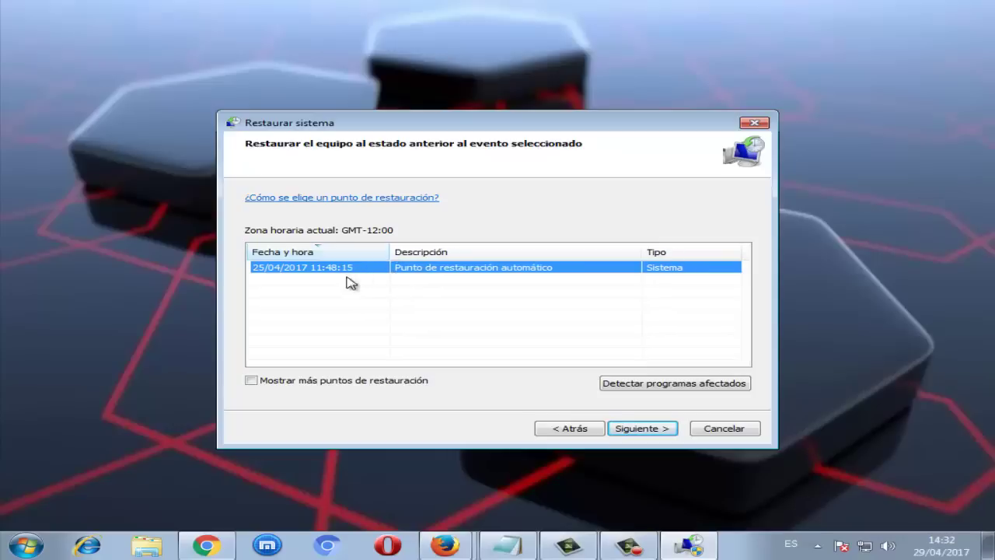
pyautogui.click(277, 381)
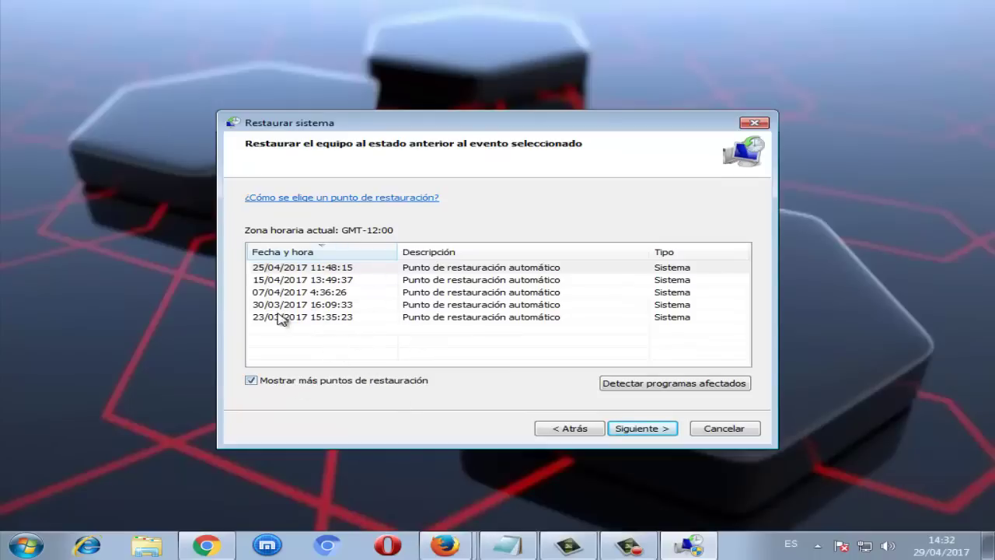
pyautogui.click(317, 282)
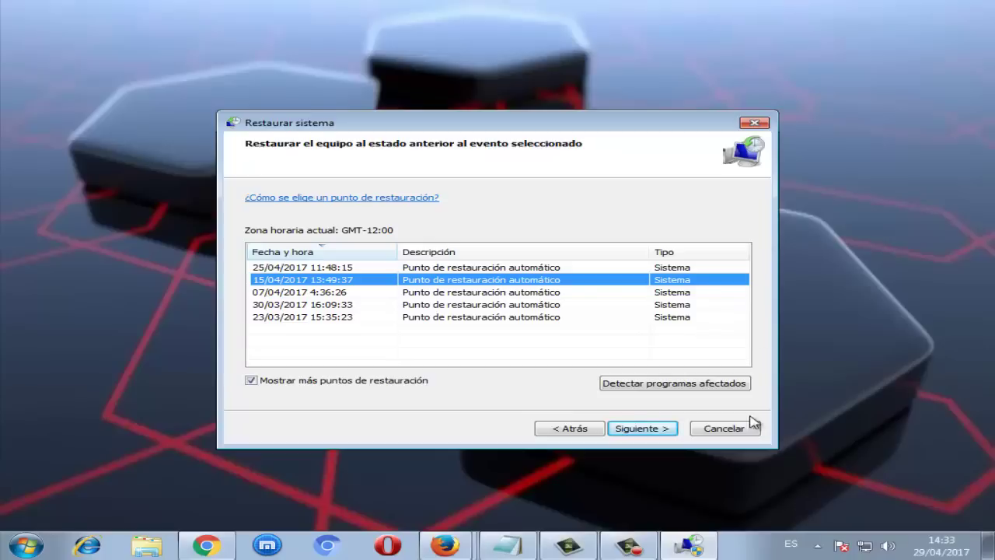
pyautogui.click(756, 124)
# - Open the Windows Firewall page within the Control Panel's Sistema y seguridad category
pyautogui.click(25, 545)
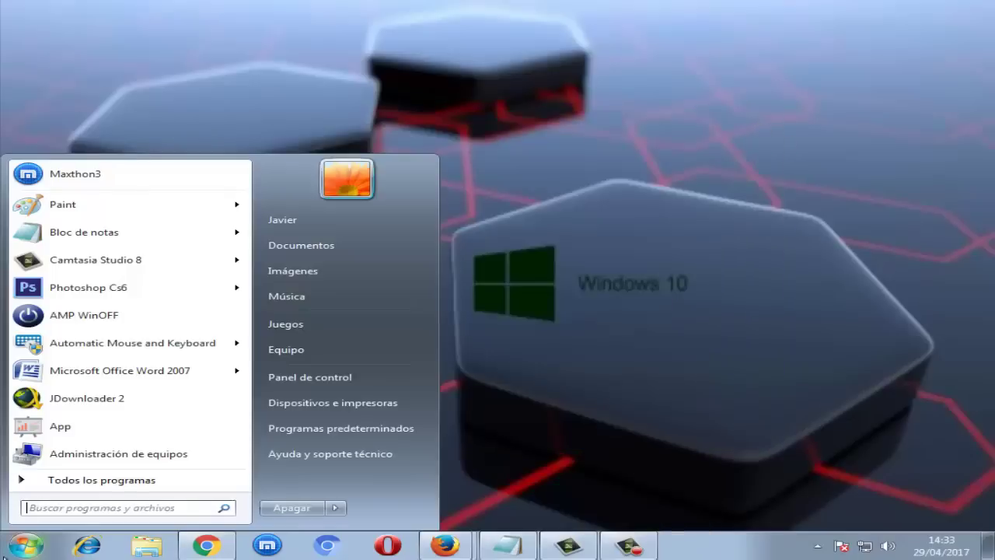
pyautogui.click(354, 378)
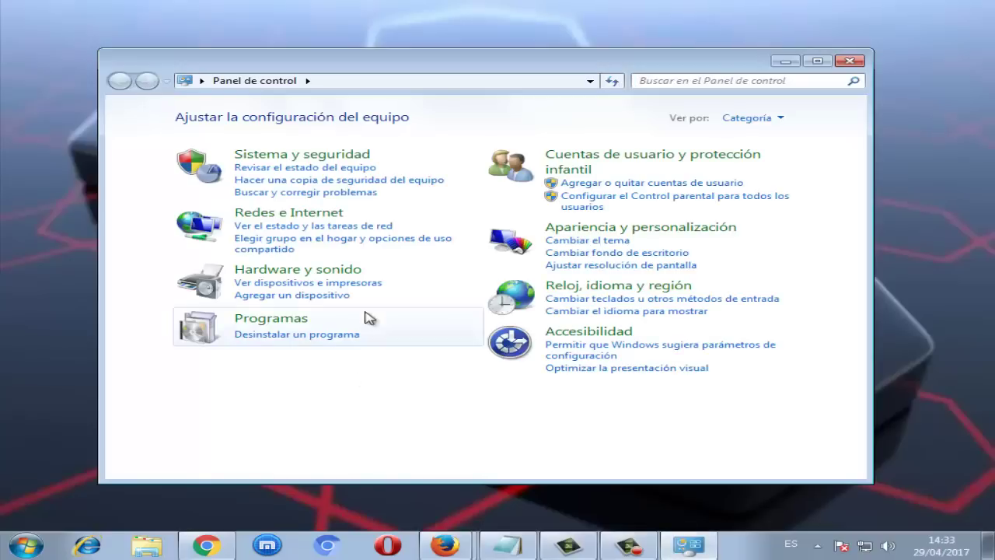
pyautogui.click(355, 155)
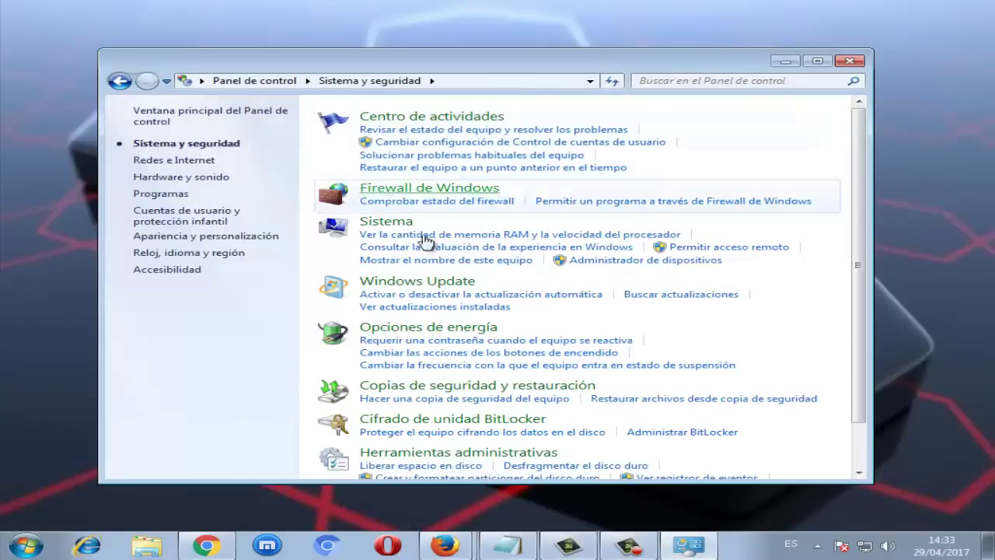
pyautogui.click(408, 198)
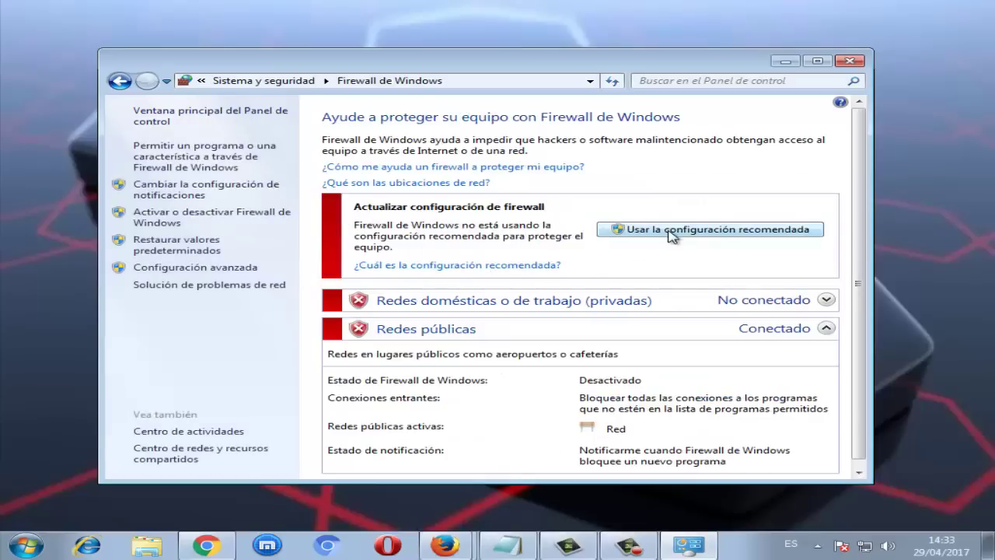
# - Review the firewall on/off settings for private and public networks, and close the window without changing them
pyautogui.scroll(-1, 599, 356)
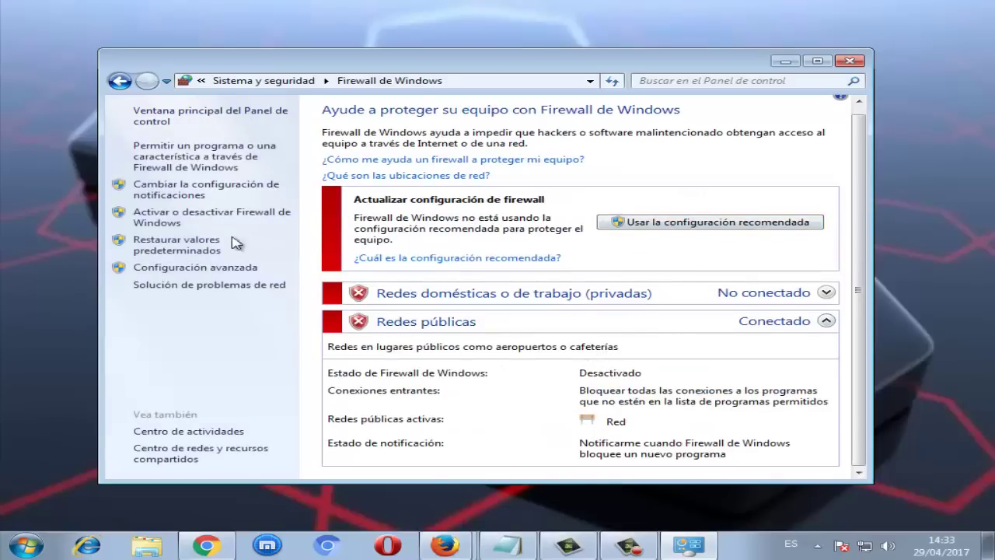
pyautogui.click(190, 220)
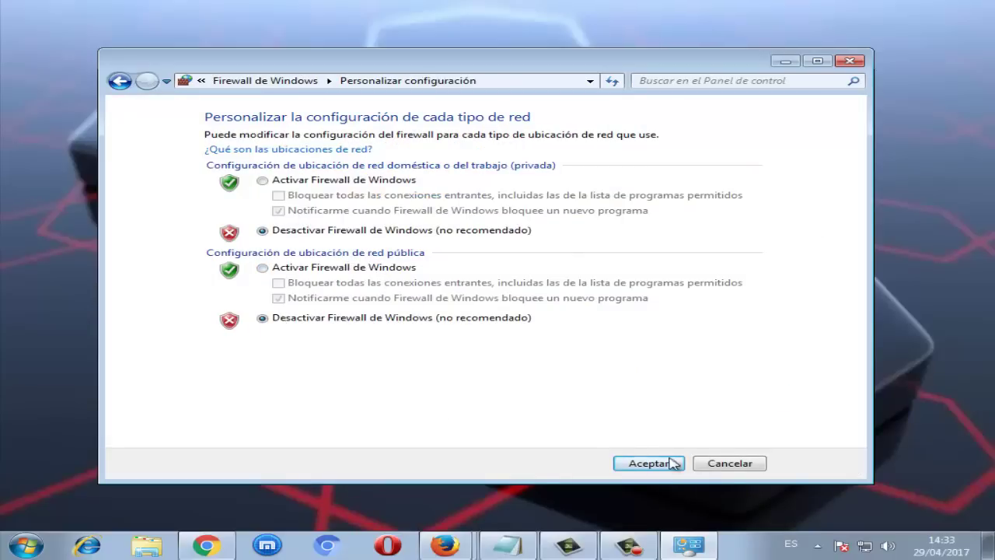
pyautogui.click(850, 61)
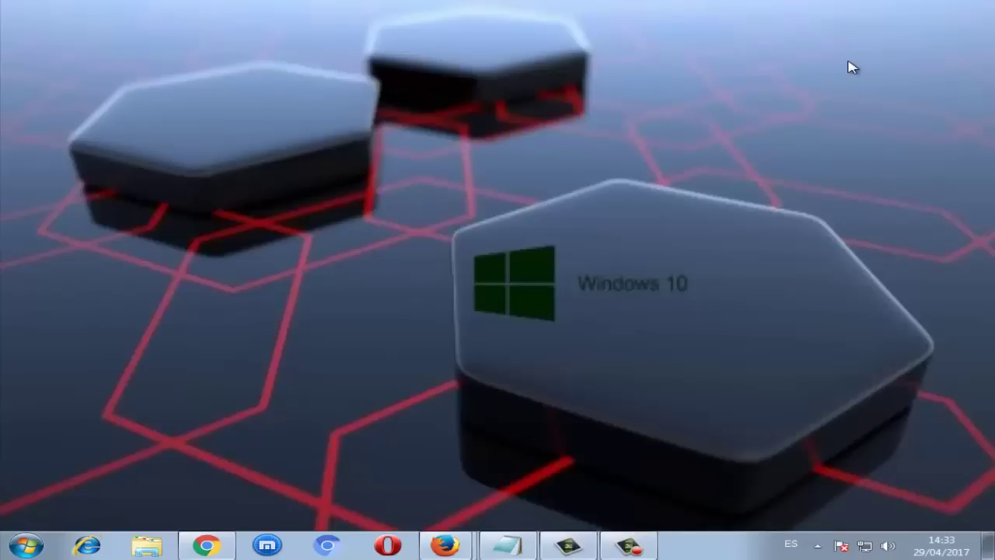